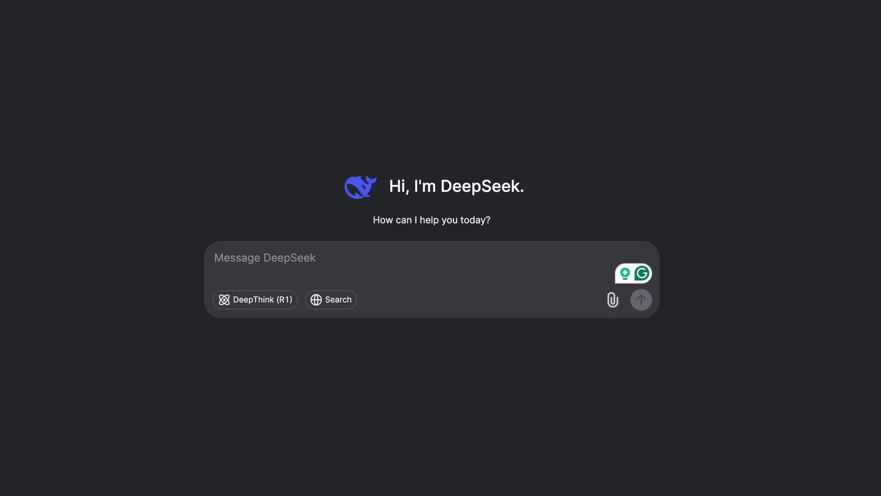
Type the request for an Arduino sketch for an ESP32 and a 60-pixel NeoPixel strip to recreate lightning.
{"action": "type", "text": "write me "}
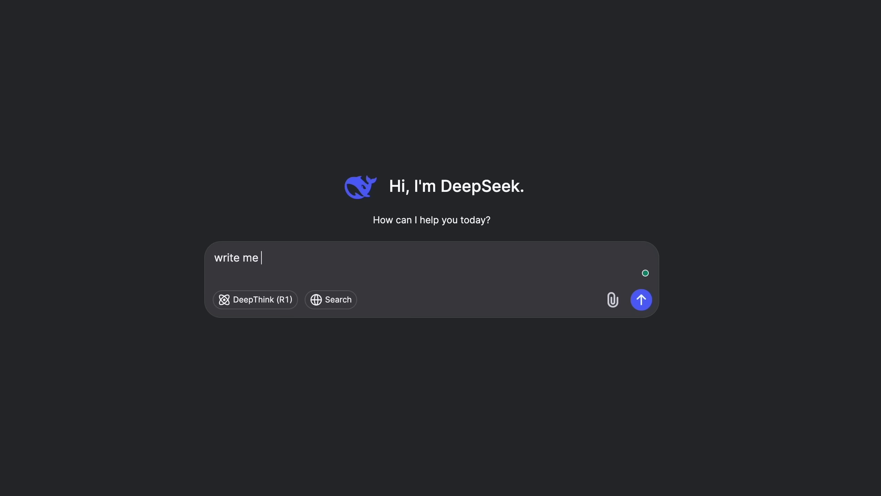
{"action": "type", "text": "an arduino sketch for an E"}
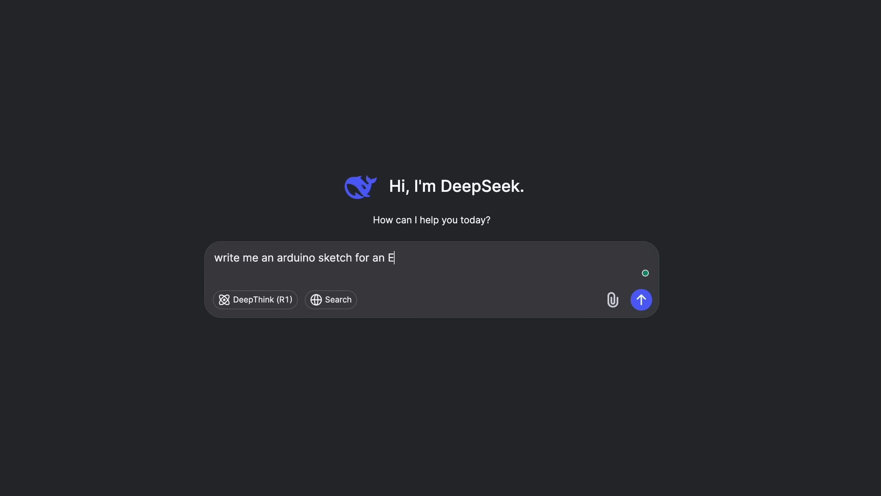
{"action": "type", "text": "SP32 board and 60 pixel "}
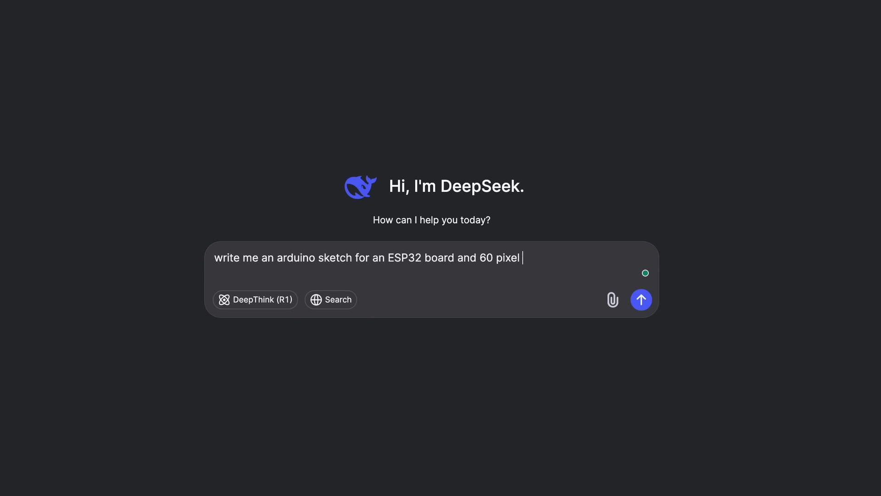
{"action": "type", "text": "neopixel strip to recreate the look of l"}
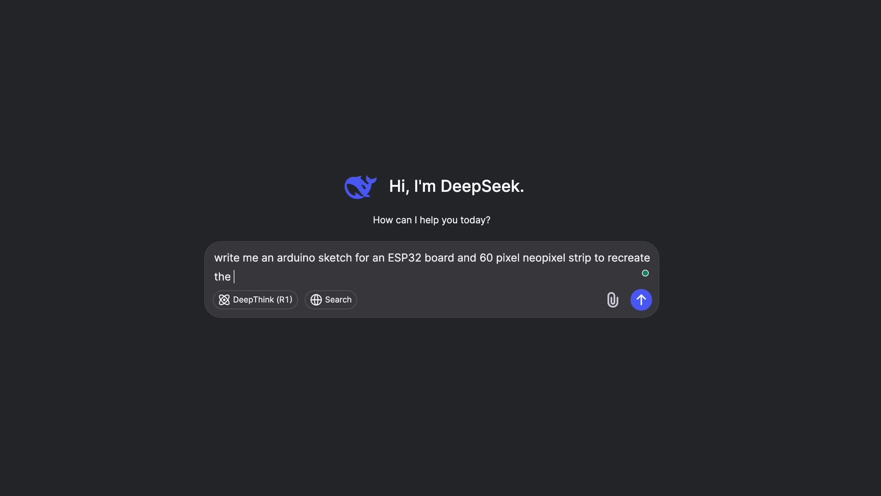
{"action": "type", "text": "ightning"}
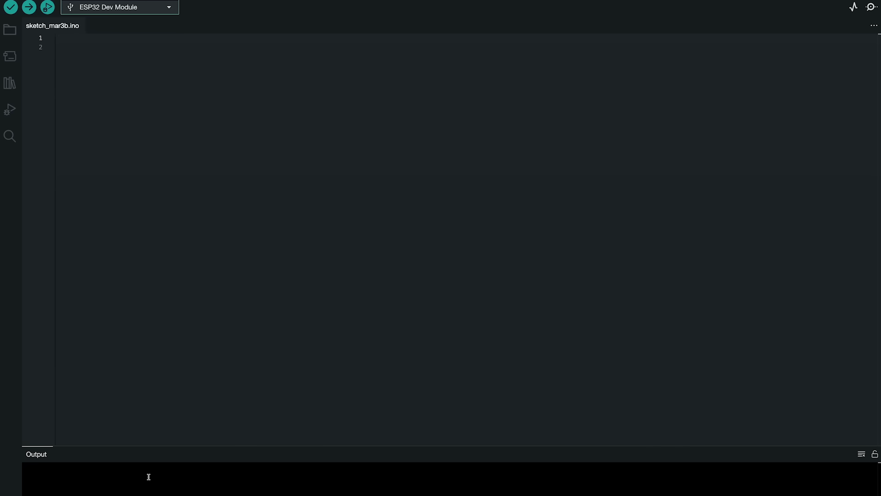
Paste the DeepSeek-generated lightning code into the Arduino IDE sketch sketch_mar3b.ino.
{"action": "key", "text": "ctrl+v"}
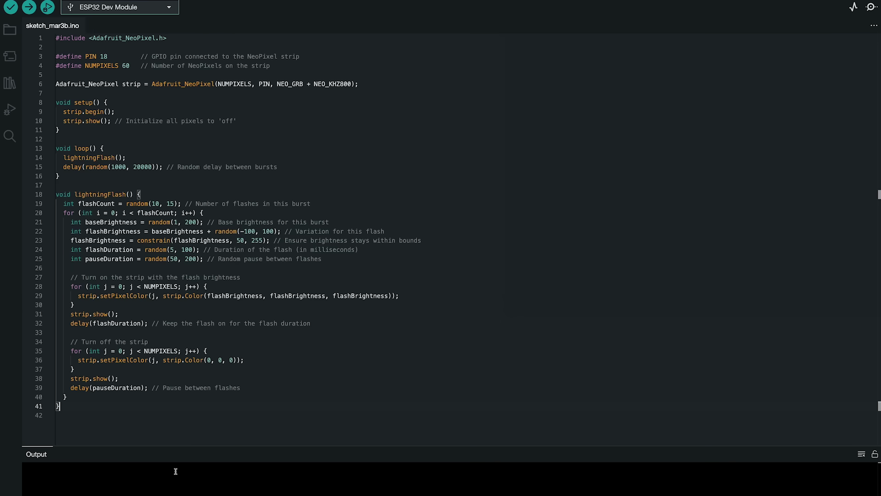
Highlight the data pin, 60-pixel count, burst delay, flash settings and pixels-off lines, then upload.
{"action": "left_click_drag", "start_coordinate": [303, 56], "coordinate": [54, 57]}
{"action": "left_click_drag", "start_coordinate": [273, 66], "coordinate": [54, 66]}
{"action": "left_click_drag", "start_coordinate": [278, 167], "coordinate": [60, 168]}
{"action": "left_click_drag", "start_coordinate": [323, 258], "coordinate": [56, 204]}
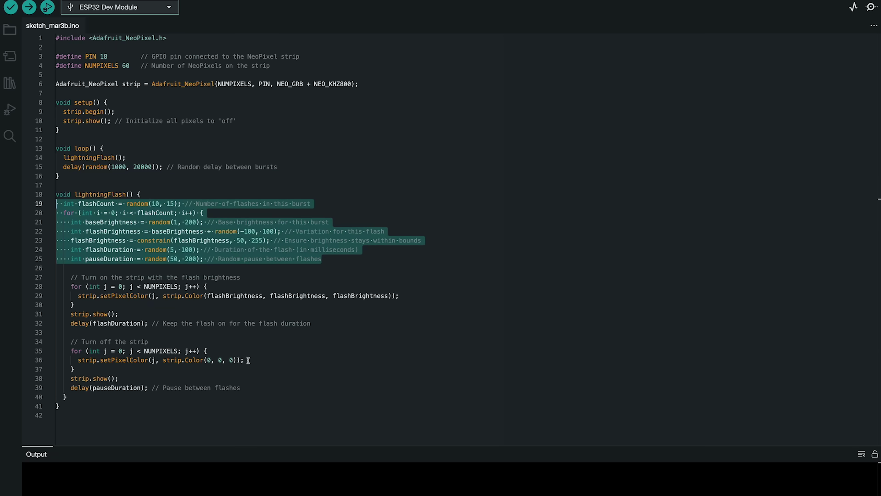
{"action": "left_click_drag", "start_coordinate": [248, 361], "coordinate": [71, 360]}
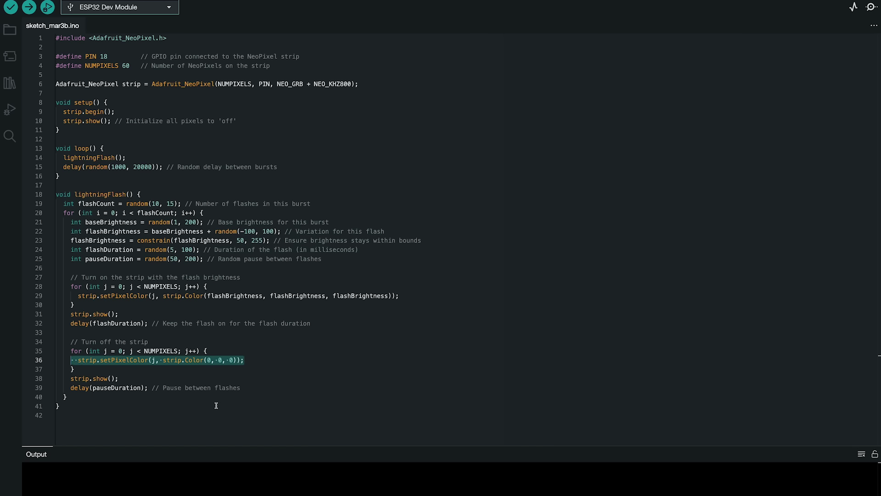
{"action": "left_click", "coordinate": [216, 405]}
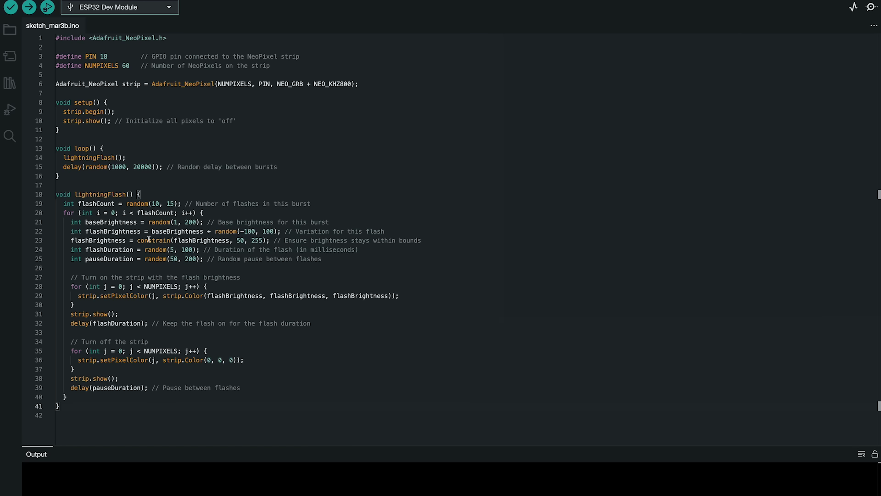
{"action": "left_click", "coordinate": [29, 8]}
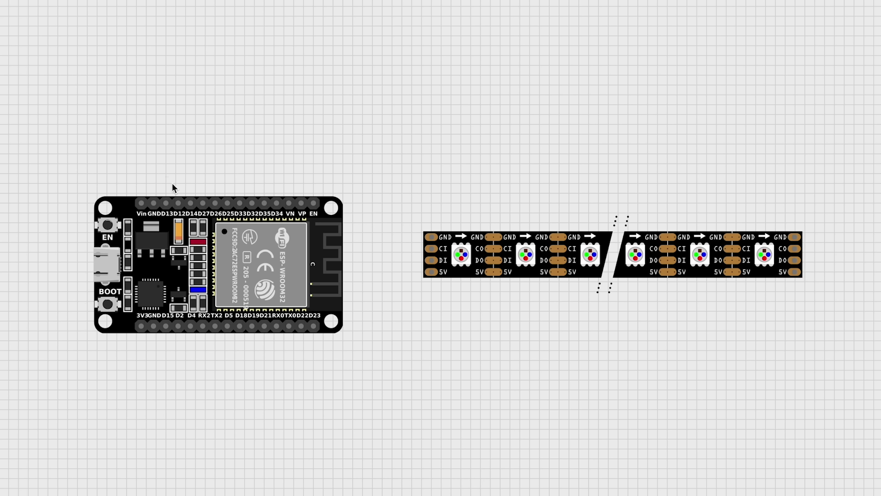
Draw three wires: ESP32 Vin to the strip's 5V pad, GND to GND, D18 to DI.
{"action": "left_click", "coordinate": [142, 202]}
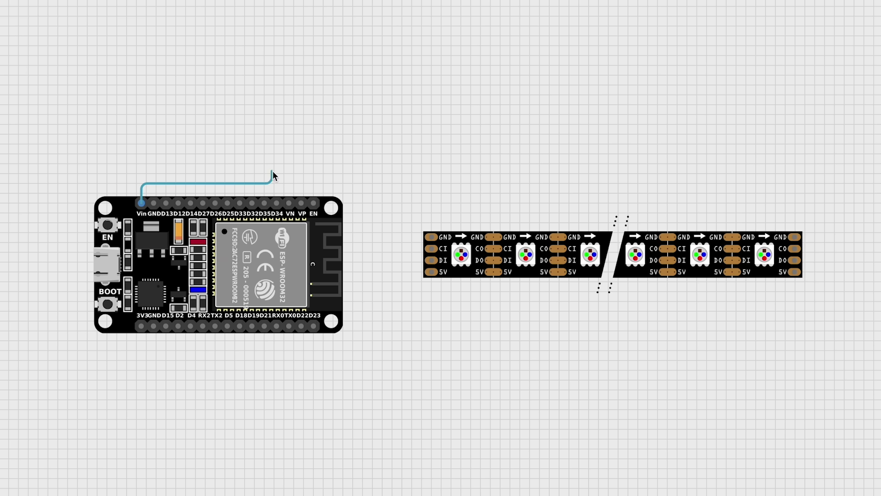
{"action": "left_click", "coordinate": [431, 271]}
{"action": "left_click", "coordinate": [154, 203]}
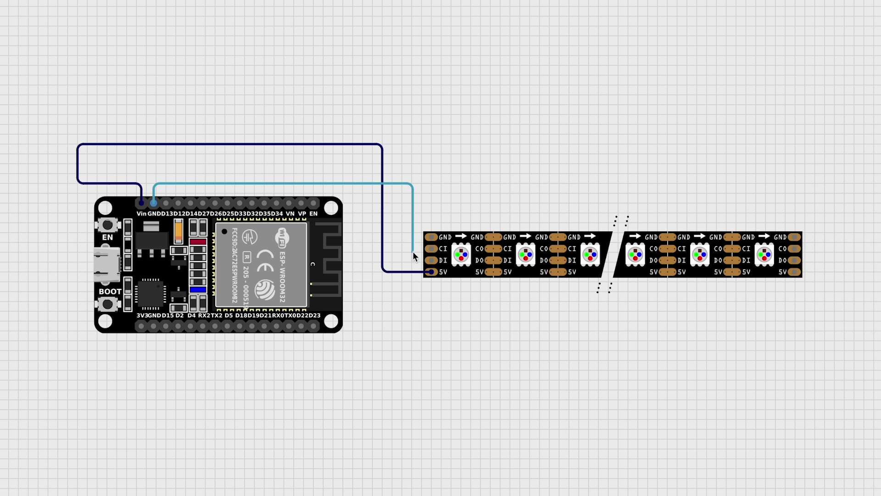
{"action": "left_click", "coordinate": [431, 237]}
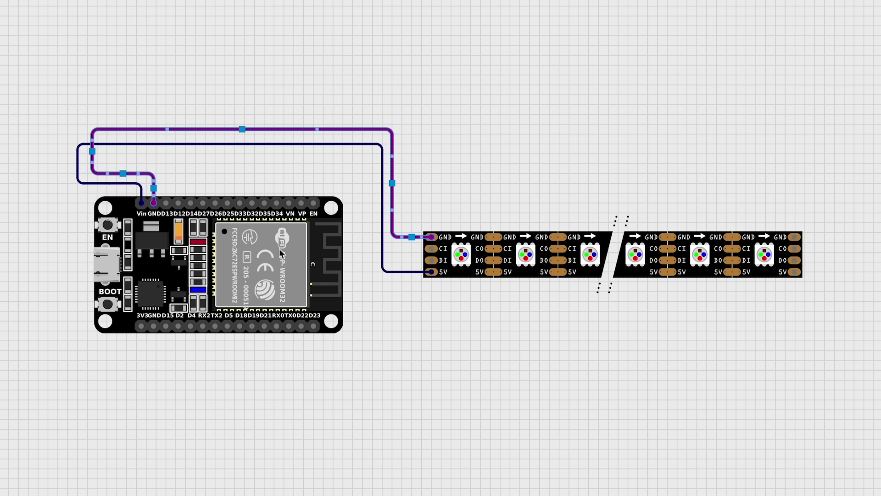
{"action": "left_click", "coordinate": [239, 326]}
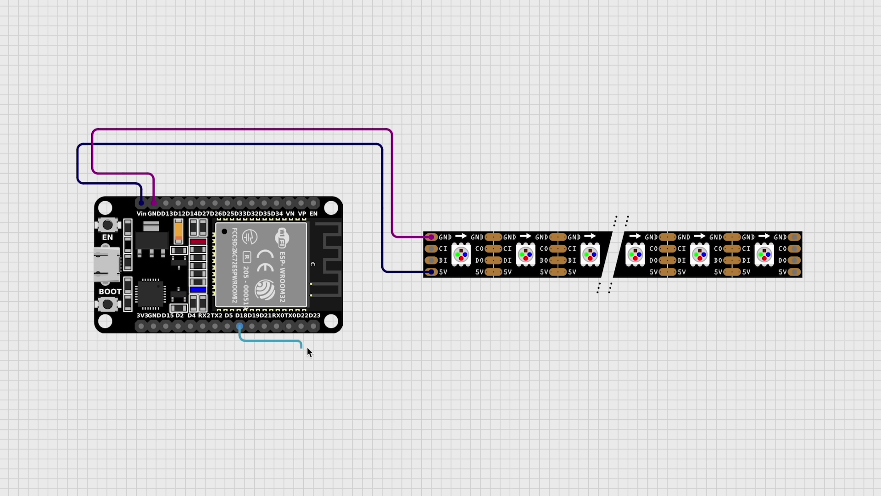
{"action": "left_click", "coordinate": [431, 260]}
{"action": "left_click", "coordinate": [497, 452]}
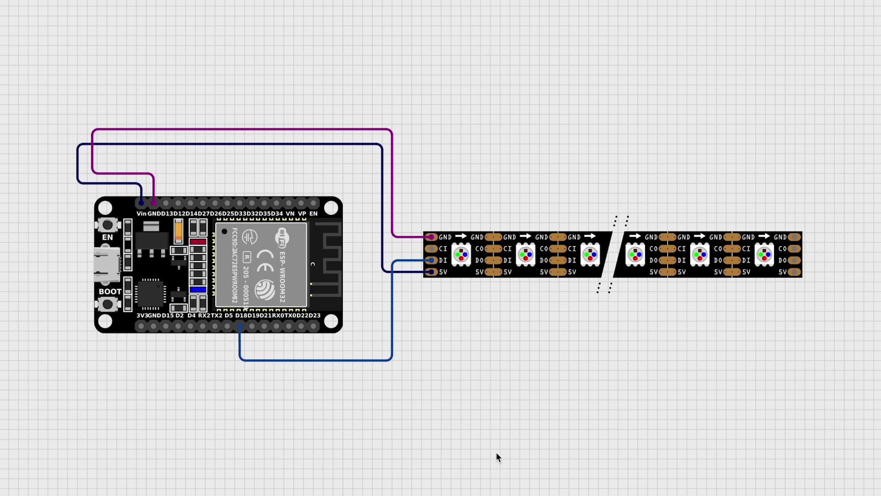
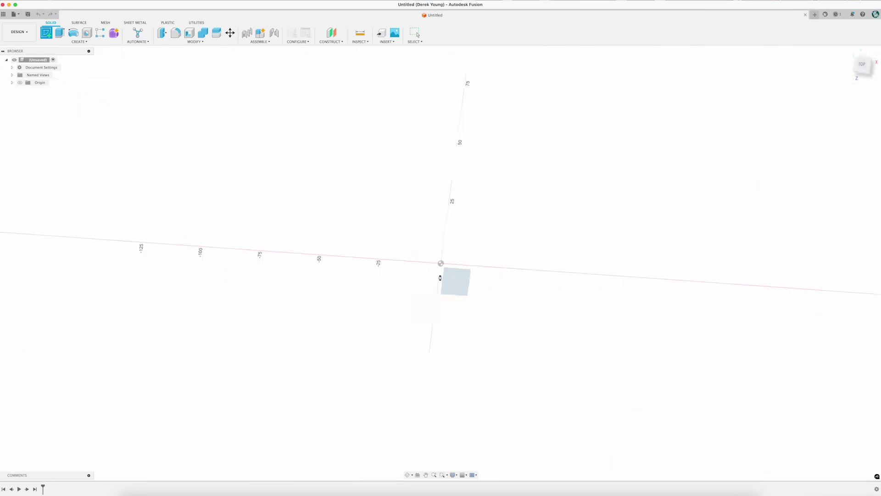
Sketch a 55 × 94 mm centre rectangle at the origin.
{"action": "left_click", "coordinate": [80, 42]}
{"action": "mouse_move", "coordinate": [55, 59]}
{"action": "left_click", "coordinate": [133, 58]}
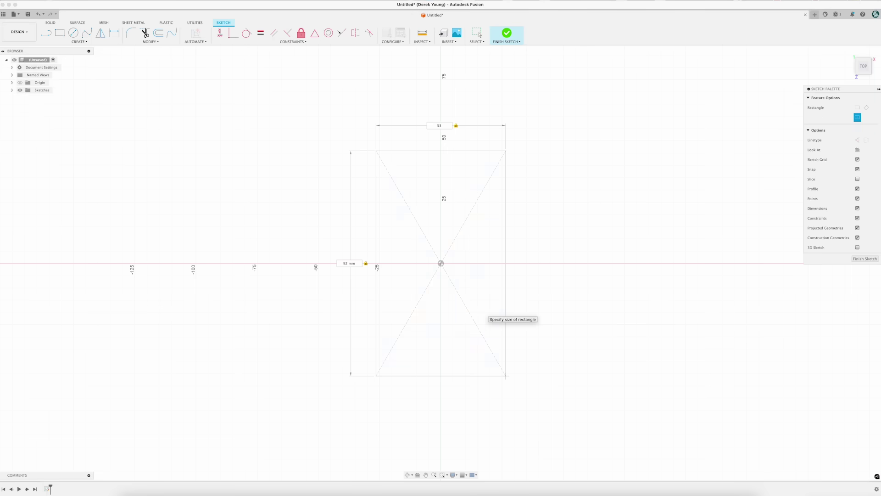
{"action": "key", "text": "Return"}
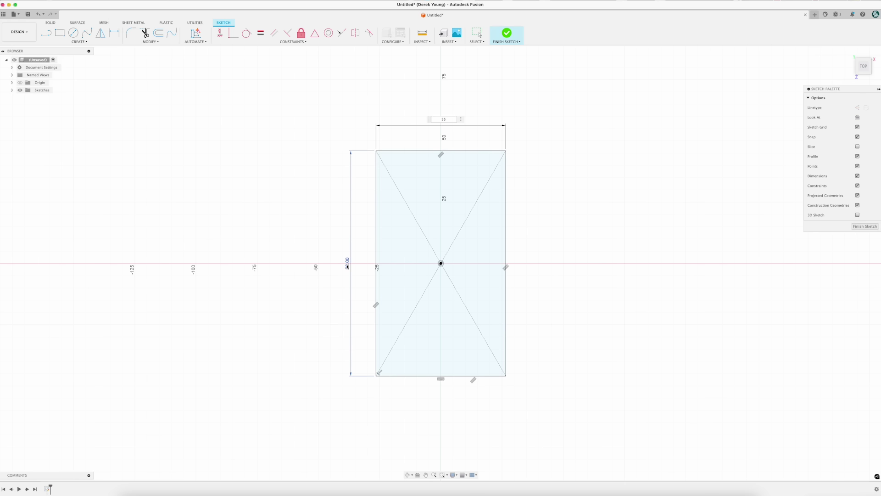
{"action": "key", "text": "Return"}
{"action": "double_click", "coordinate": [347, 265]}
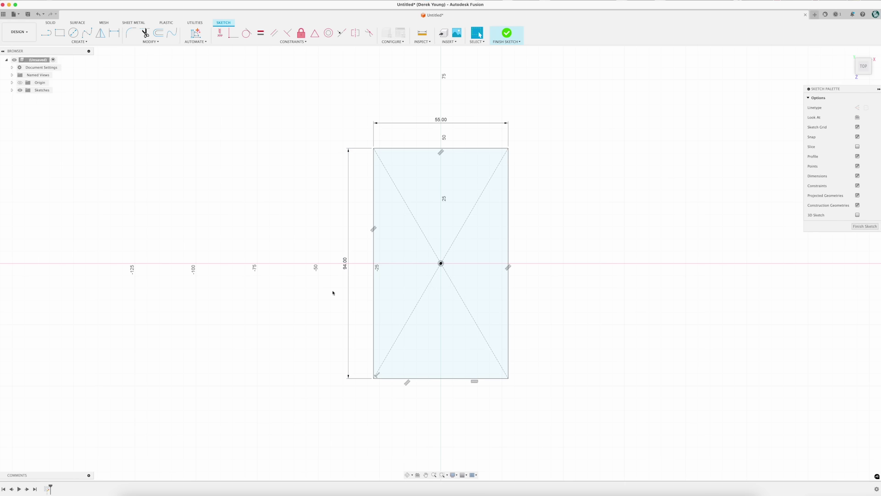
{"action": "left_click", "coordinate": [150, 42]}
Offset the rectangle 4 mm outward, then select the ring and inner profiles.
{"action": "left_click", "coordinate": [138, 66]}
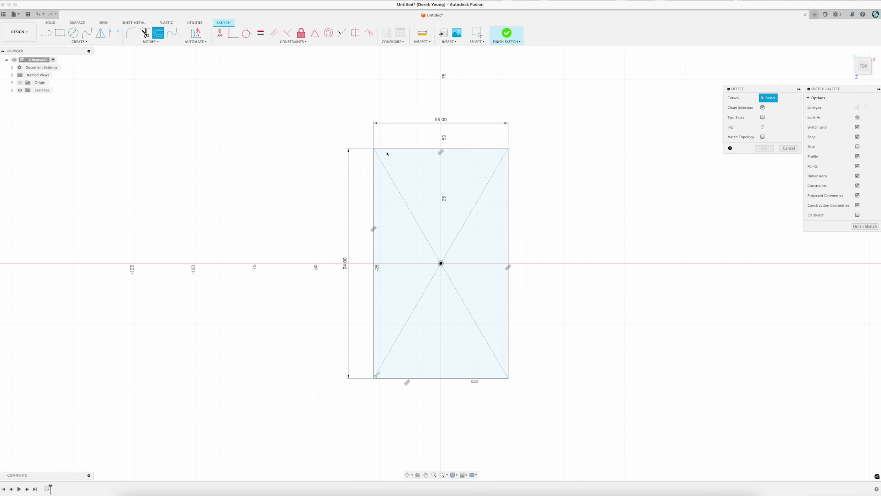
{"action": "left_click", "coordinate": [386, 147]}
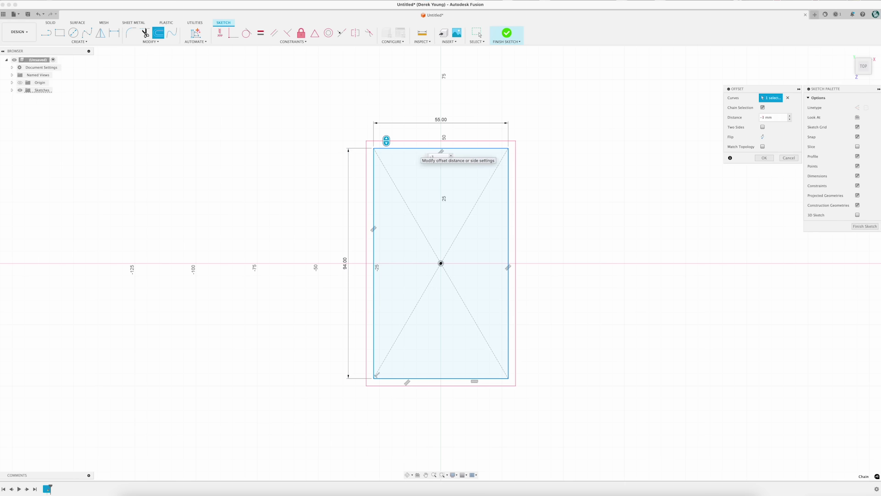
{"action": "key", "text": "BackSpace"}
{"action": "type", "text": "4"}
{"action": "key", "text": "Return"}
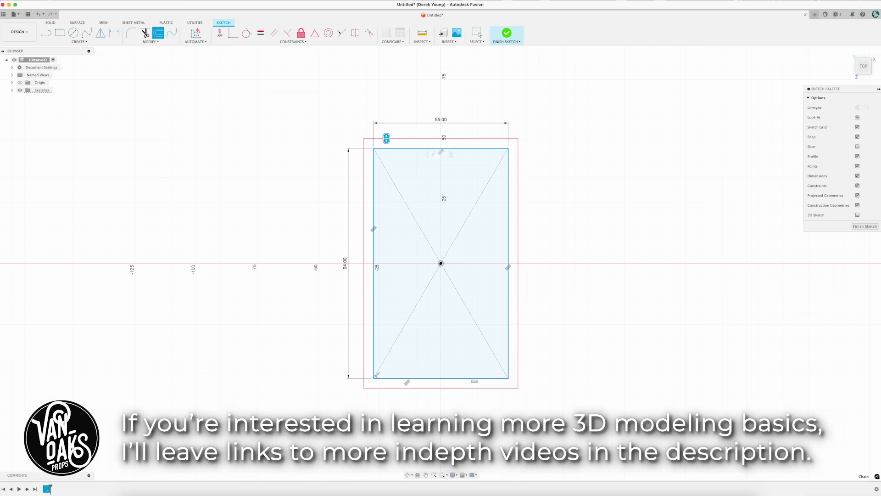
{"action": "left_click", "coordinate": [513, 250]}
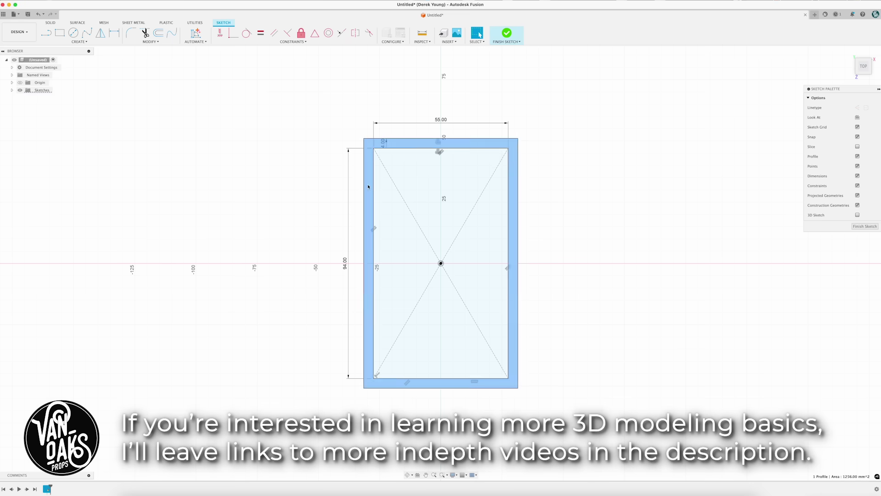
{"action": "left_click", "coordinate": [479, 236], "text": "shift"}
Extrude both profiles 4 mm into Body1, then show Sketch1 and hide Body1.
{"action": "key", "text": "e"}
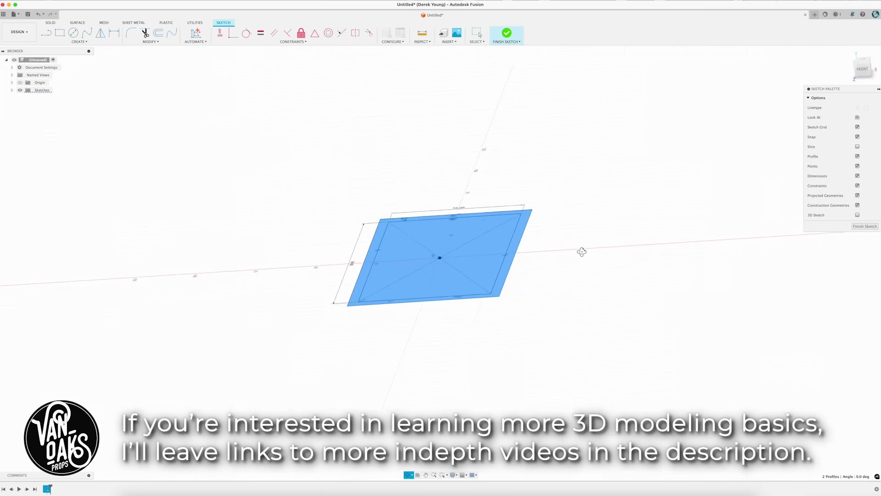
{"action": "type", "text": "4"}
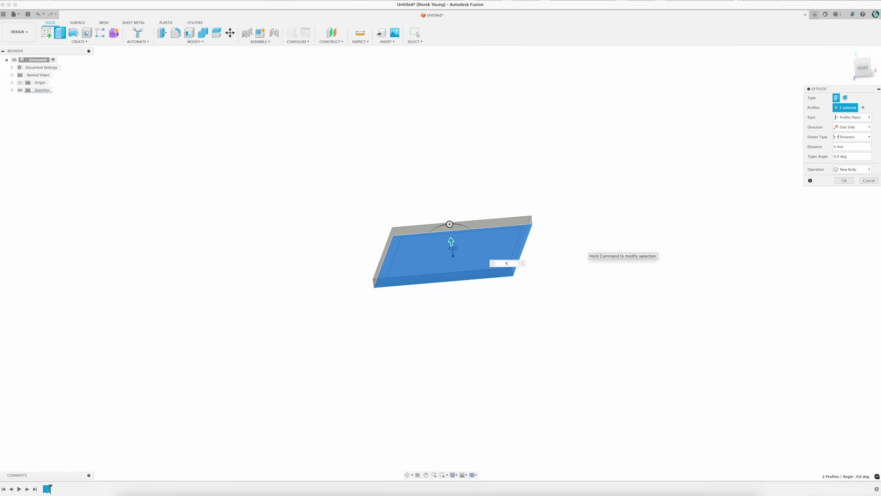
{"action": "key", "text": "Return"}
{"action": "left_click", "coordinate": [26, 105]}
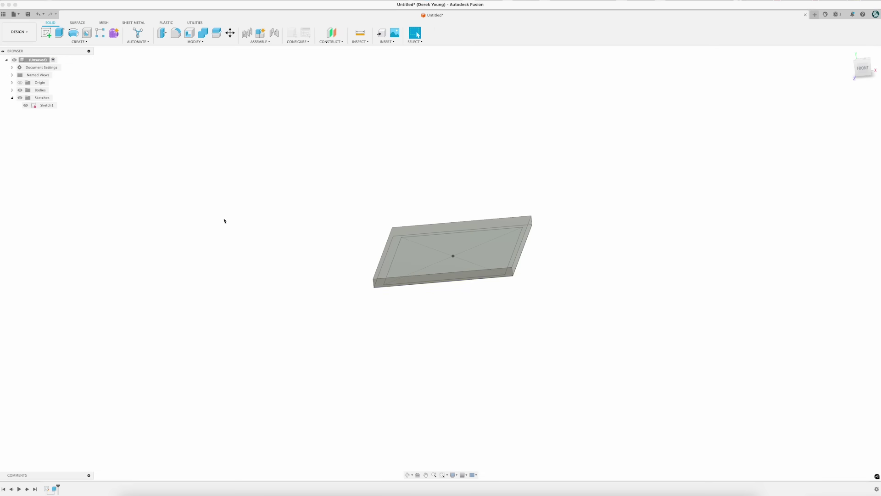
{"action": "left_click", "coordinate": [25, 98]}
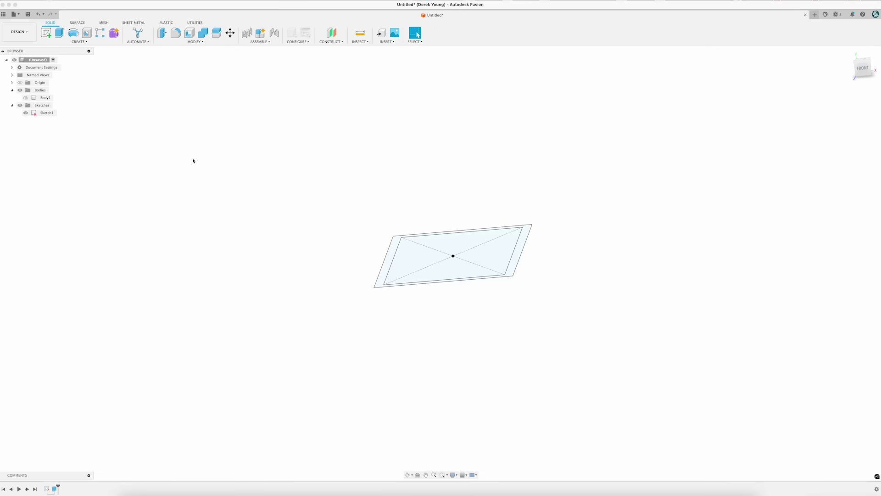
Extrude the offset ring 32 mm as a new body, with the base plate shown again.
{"action": "key", "text": "e"}
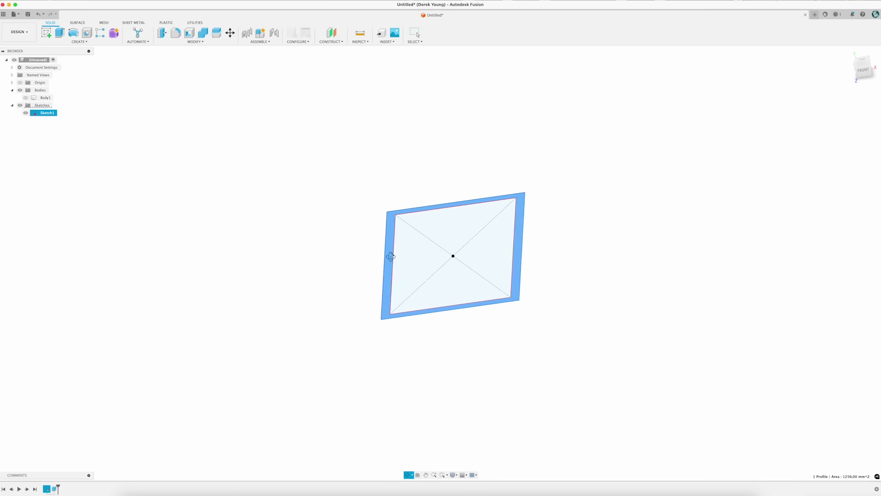
{"action": "left_click", "coordinate": [26, 98]}
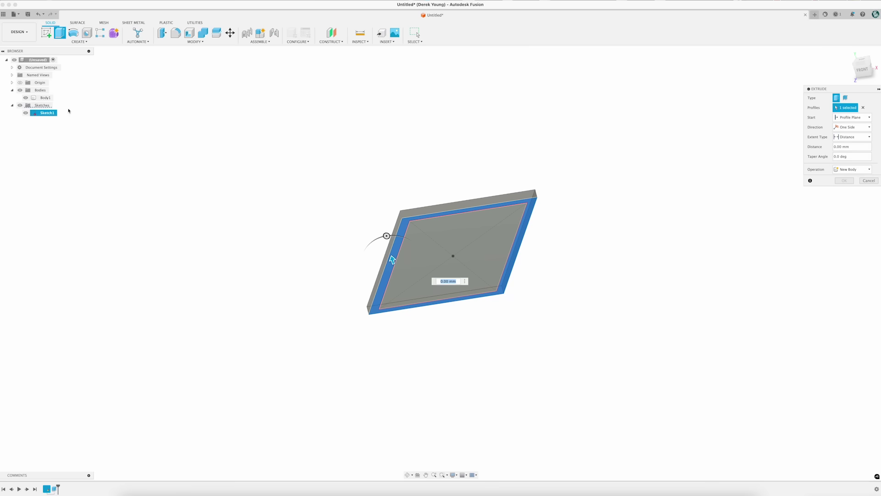
{"action": "type", "text": "32"}
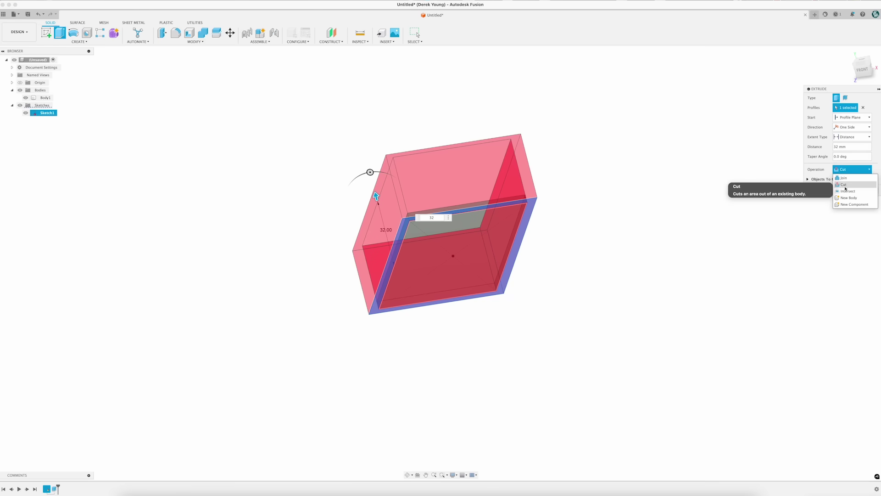
{"action": "left_click", "coordinate": [848, 198]}
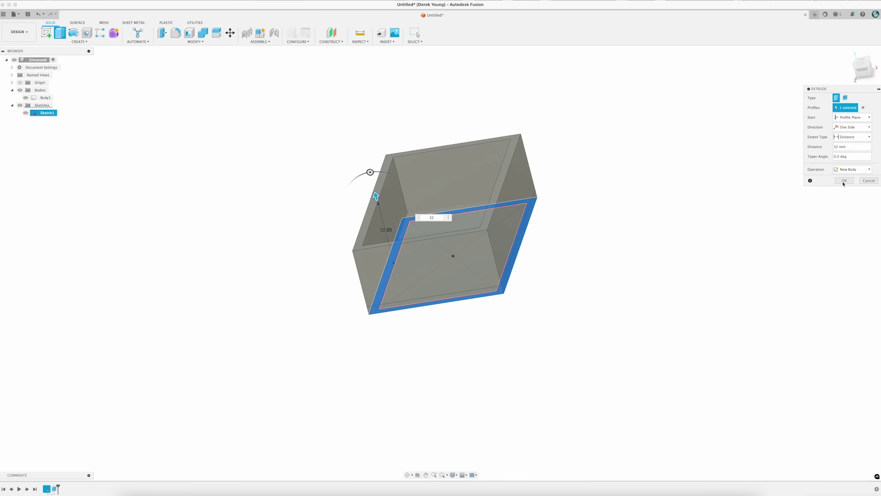
{"action": "left_click", "coordinate": [844, 181]}
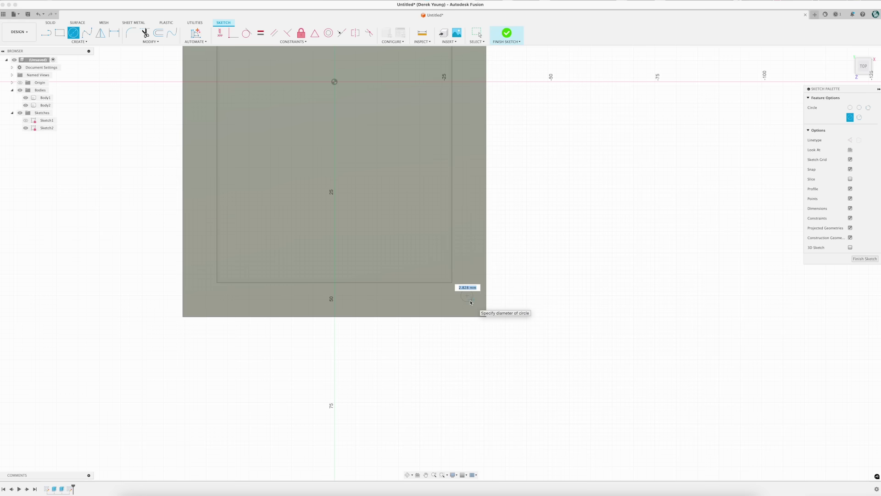
Draw 6 mm diameter circles at the wall corners.
{"action": "type", "text": "6"}
{"action": "key", "text": "Return"}
{"action": "key", "text": "Escape"}
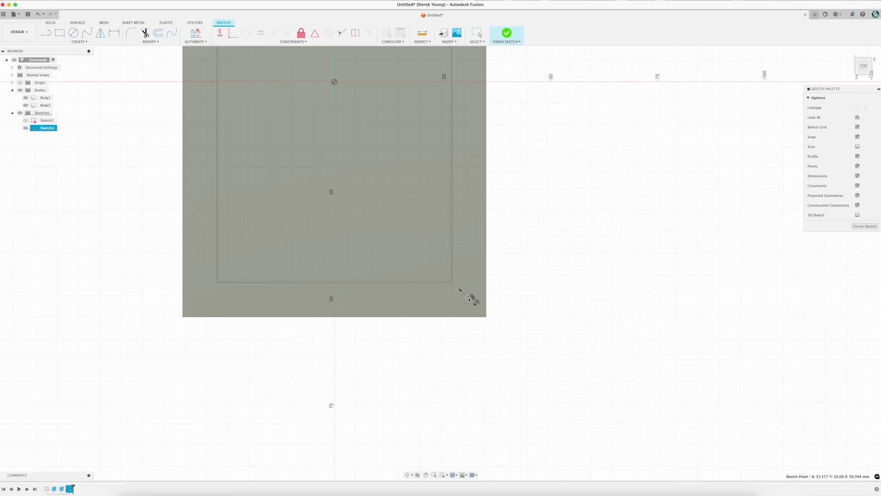
{"action": "key", "text": "c"}
{"action": "left_click", "coordinate": [202, 297]}
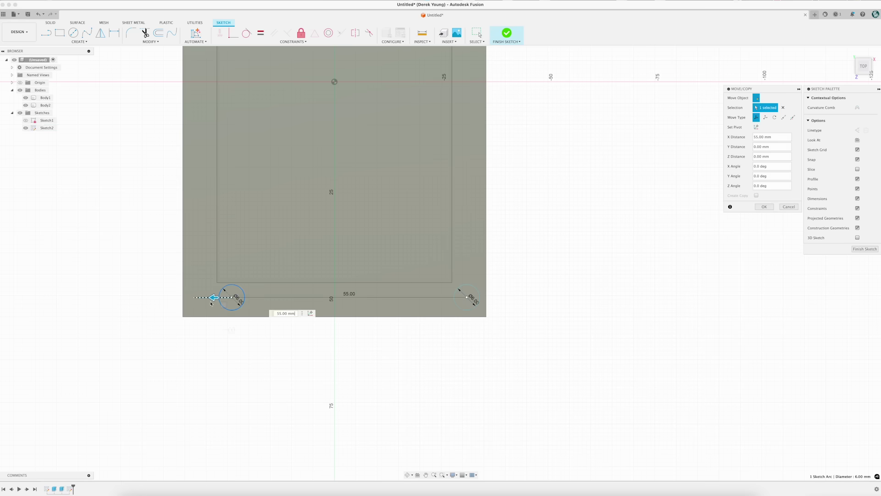
{"action": "type", "text": "6"}
{"action": "key", "text": "Return"}
{"action": "key", "text": "Escape"}
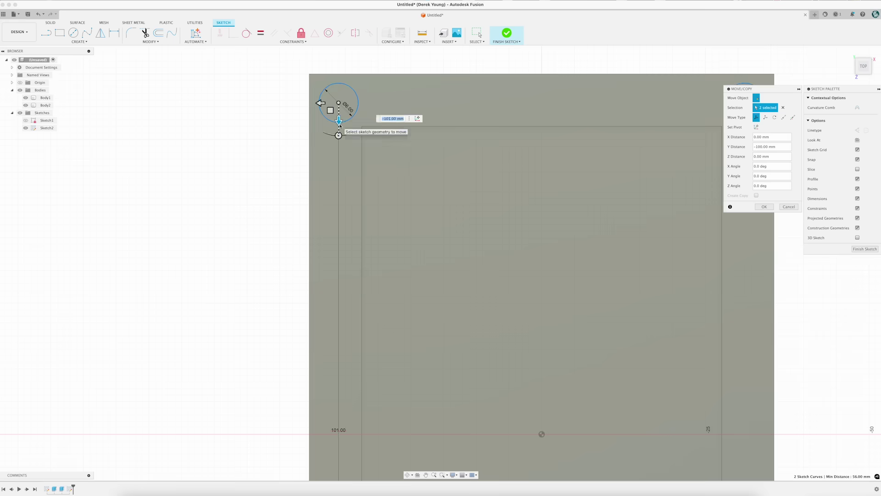
Cut the corner circles -1.2 mm deep as magnet recesses.
{"action": "scroll", "coordinate": [708, 198], "scroll_direction": "down", "scroll_amount": 5}
{"action": "left_click", "coordinate": [519, 392]}
{"action": "left_click", "coordinate": [351, 391]}
{"action": "key", "text": "e"}
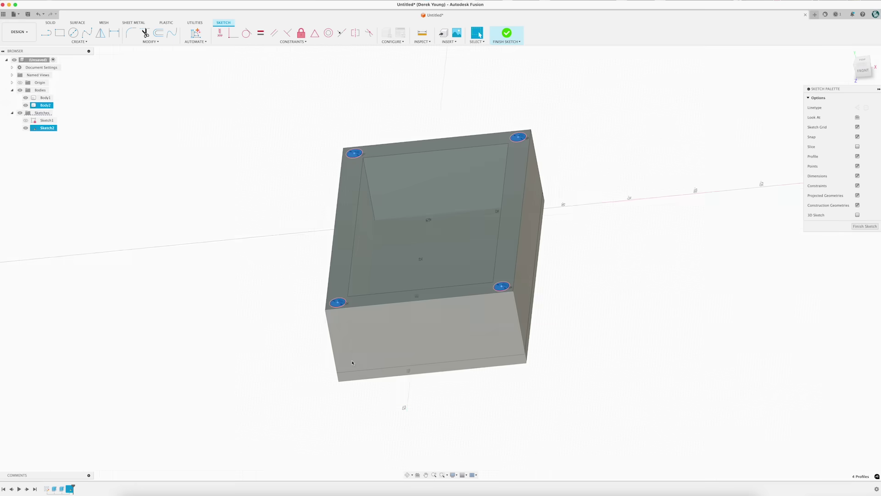
{"action": "type", "text": "-1.2"}
{"action": "key", "text": "Return"}
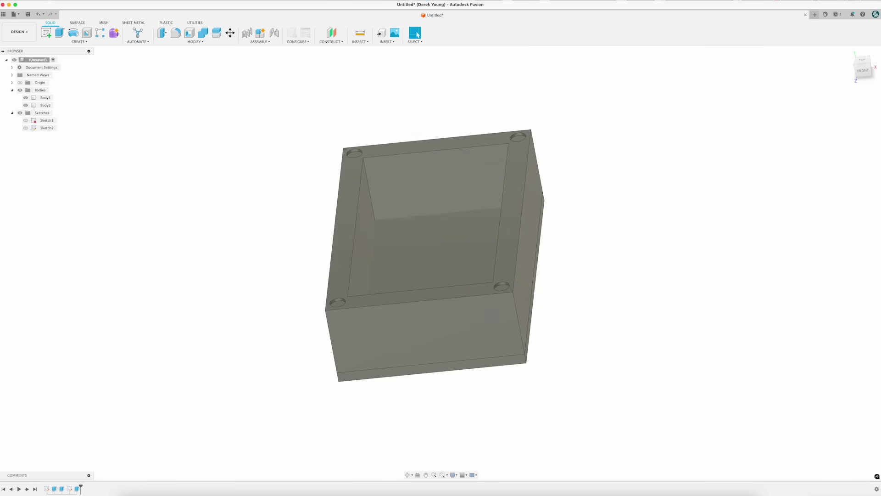
Extrude the top rim face 4 mm as a new body, Body3.
{"action": "left_click", "coordinate": [508, 232]}
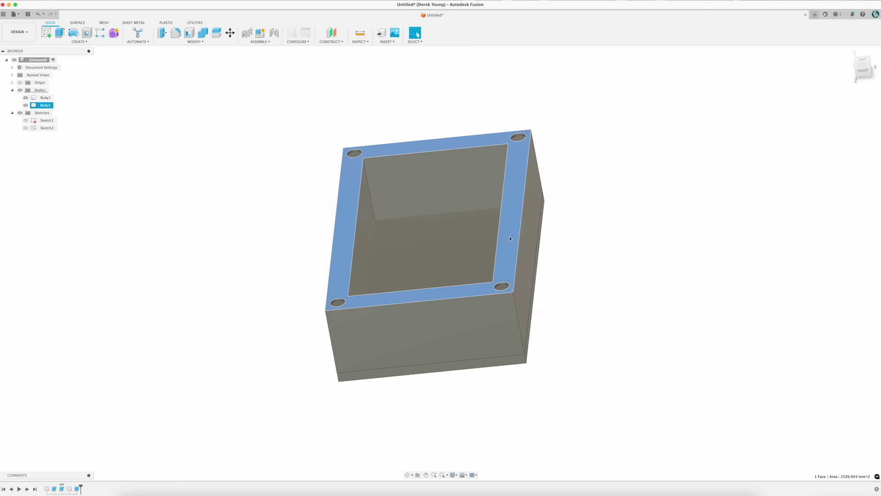
{"action": "key", "text": "e"}
{"action": "type", "text": "4"}
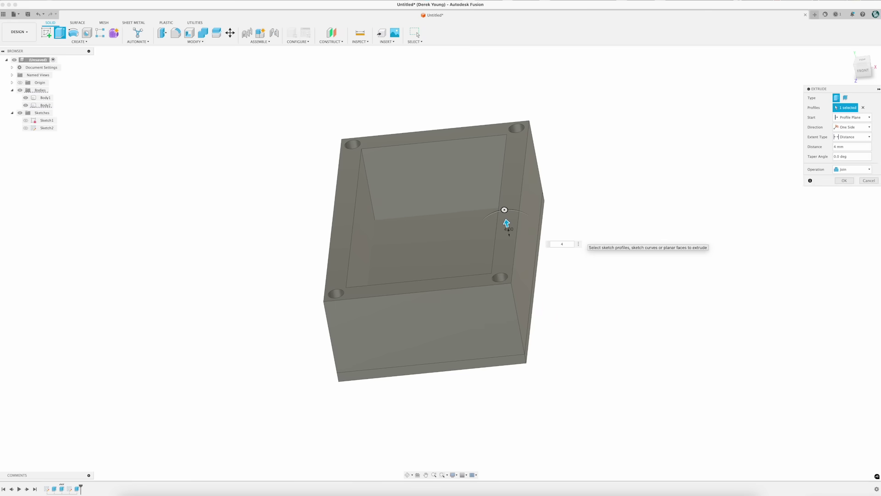
{"action": "left_click", "coordinate": [846, 198]}
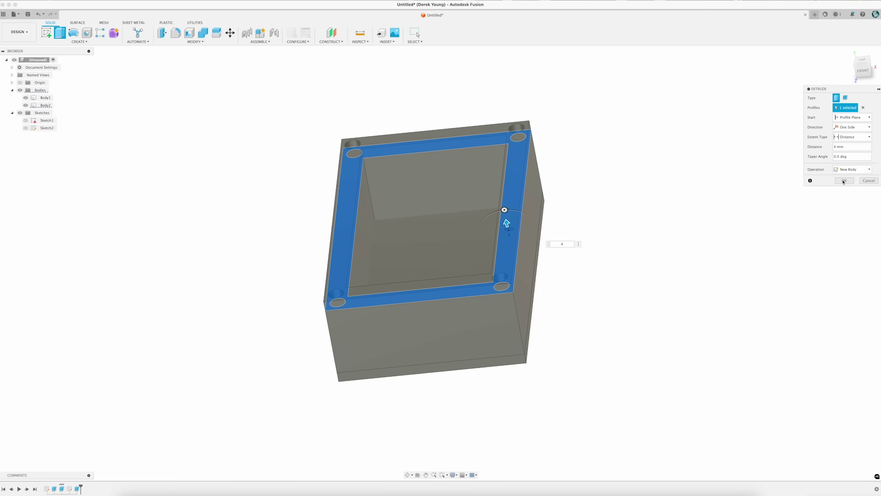
{"action": "left_click", "coordinate": [844, 181]}
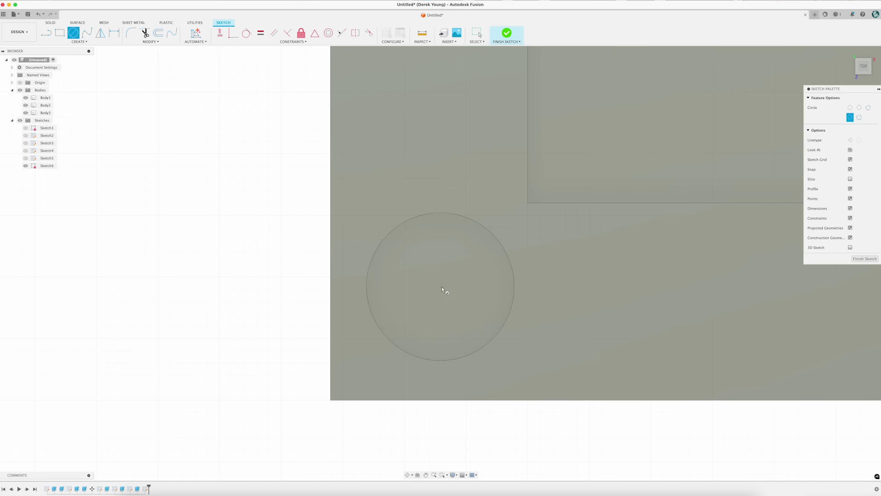
Sketch a concentric circle on the recess and extrude it -2 mm as the lid's magnet pocket.
{"action": "left_click", "coordinate": [442, 288]}
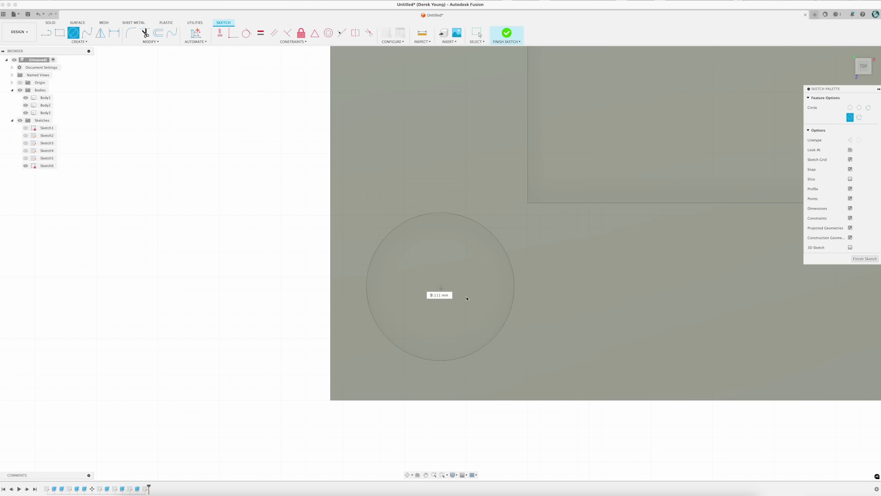
{"action": "left_click", "coordinate": [508, 346]}
{"action": "key", "text": "Escape"}
{"action": "left_click", "coordinate": [496, 315]}
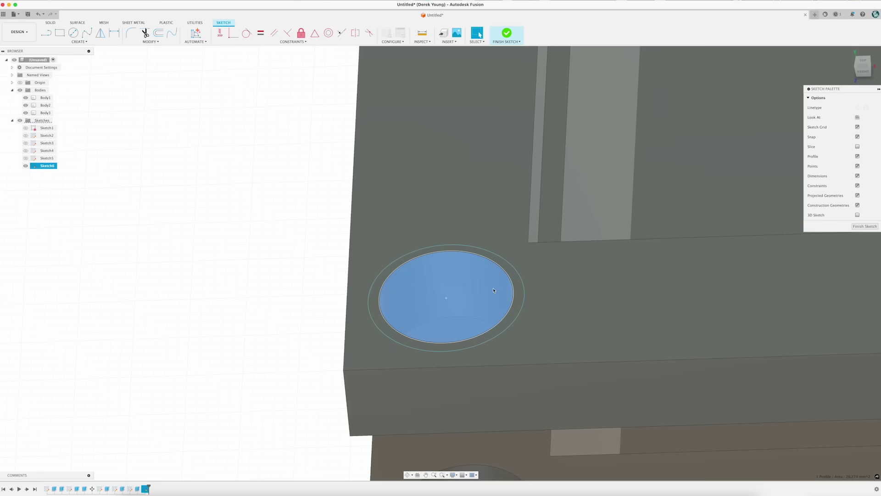
{"action": "key", "text": "e"}
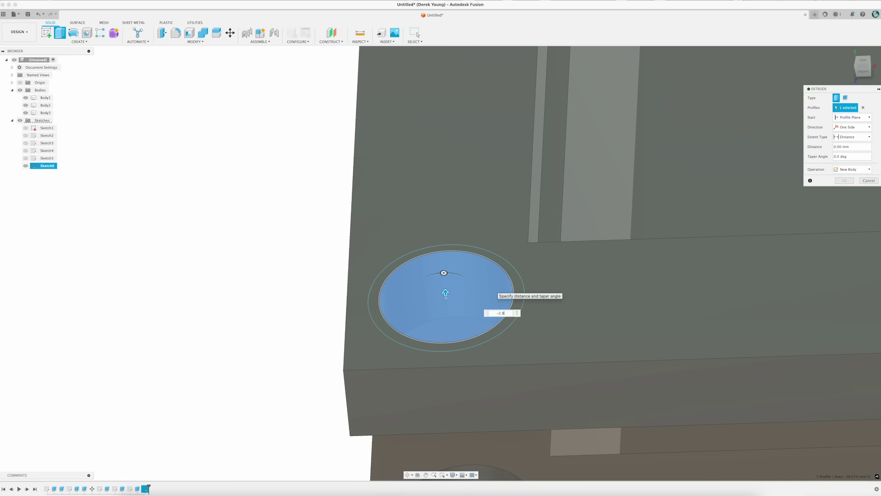
{"action": "key", "text": "Return"}
Fill the lid's open centre by deleting its inner face.
{"action": "left_click_drag", "start_coordinate": [478, 268], "coordinate": [488, 239]}
{"action": "key", "text": "Escape"}
{"action": "left_click", "coordinate": [488, 239]}
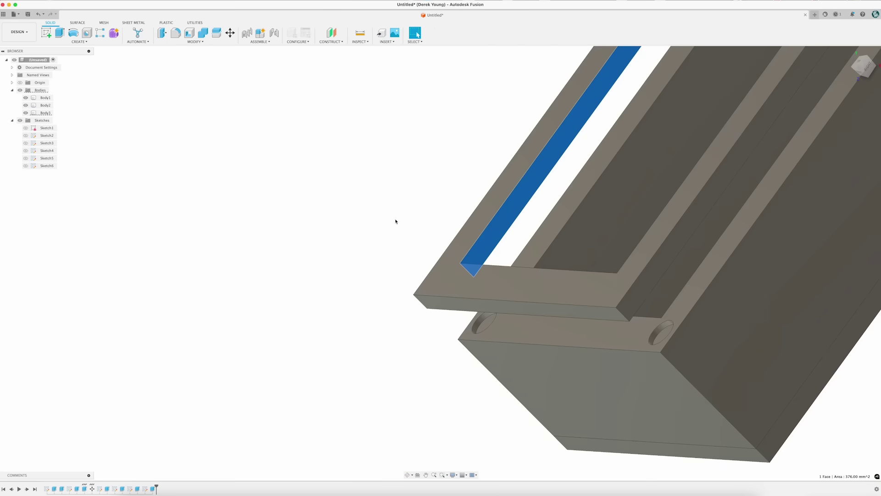
{"action": "key", "text": "Delete"}
{"action": "left_click_drag", "start_coordinate": [396, 222], "coordinate": [365, 317]}
Sketch a rectangle on the front face and extrude-cut it -3 mm through the wall.
{"action": "key", "text": "Escape"}
{"action": "left_click", "coordinate": [364, 317]}
{"action": "left_click", "coordinate": [46, 32]}
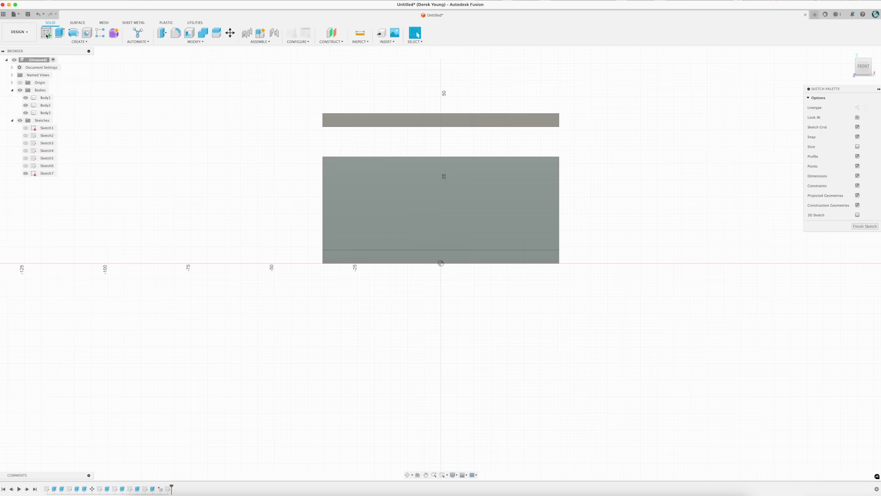
{"action": "left_click", "coordinate": [78, 42]}
{"action": "left_click", "coordinate": [128, 55]}
{"action": "left_click", "coordinate": [403, 236]}
{"action": "left_click", "coordinate": [478, 191]}
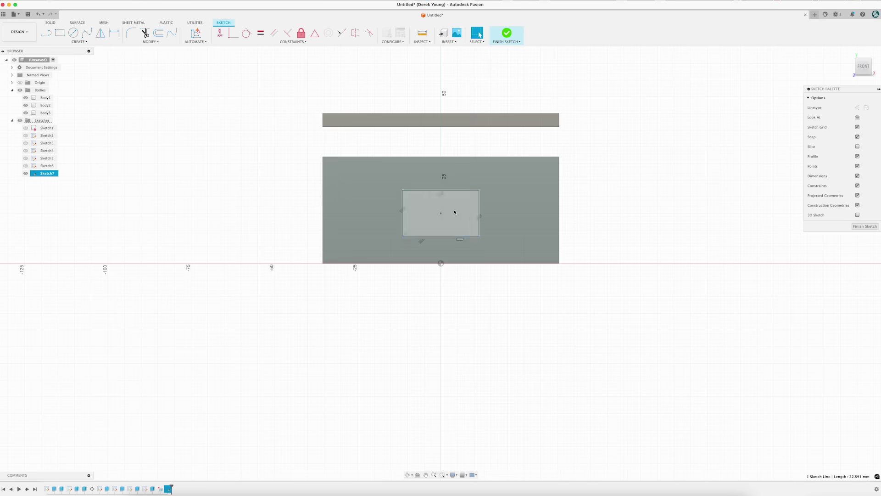
{"action": "type", "text": "e-3"}
{"action": "key", "text": "Return"}
{"action": "left_click_drag", "start_coordinate": [289, 309], "coordinate": [778, 83]}
{"action": "key", "text": "F6"}
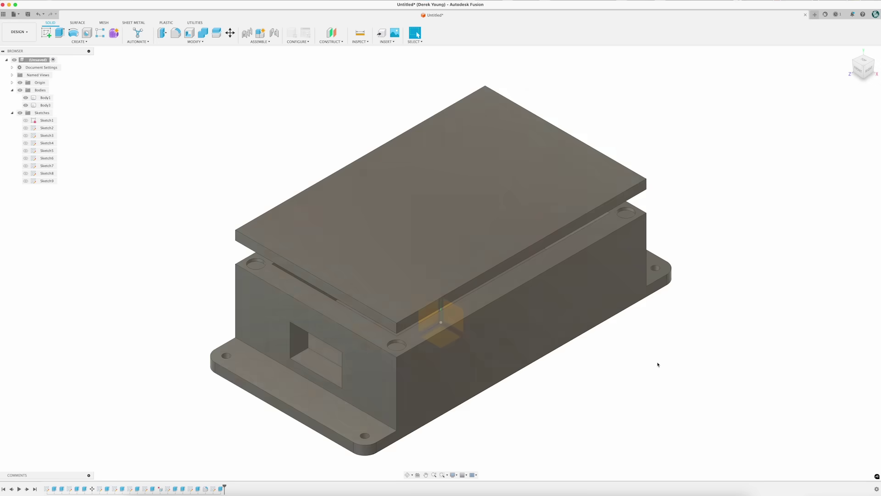
Zoom out and pan to frame the finished box and lid.
{"action": "scroll", "coordinate": [657, 364], "scroll_direction": "down", "scroll_amount": 3}
{"action": "left_click_drag", "start_coordinate": [655, 359], "coordinate": [569, 321]}
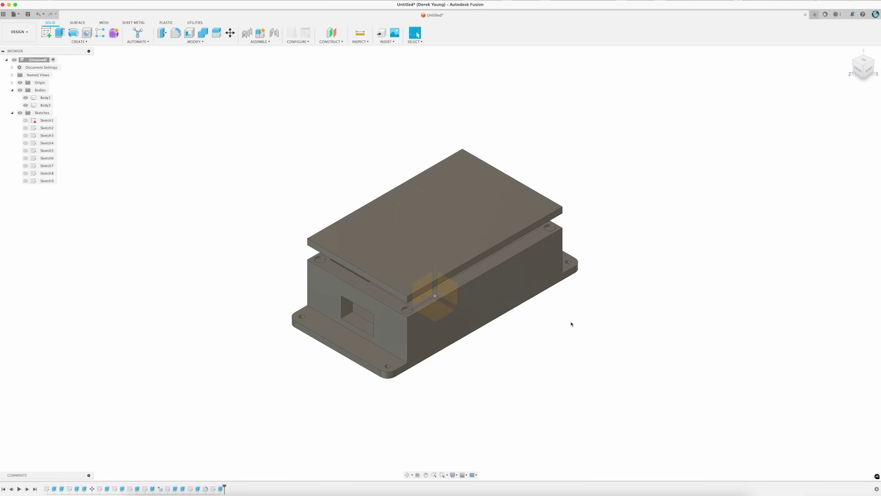